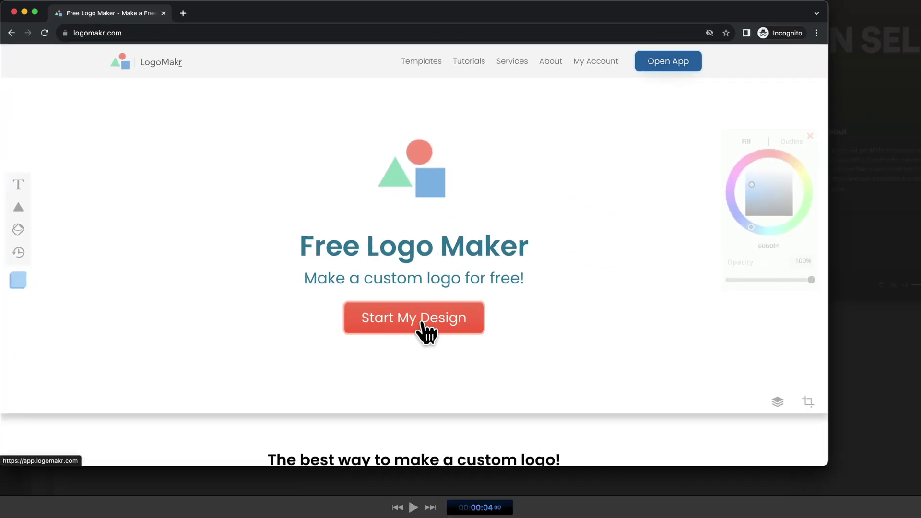
Start a new logo design and search the clipart library for 'tree'.
click(422, 324)
click(251, 61)
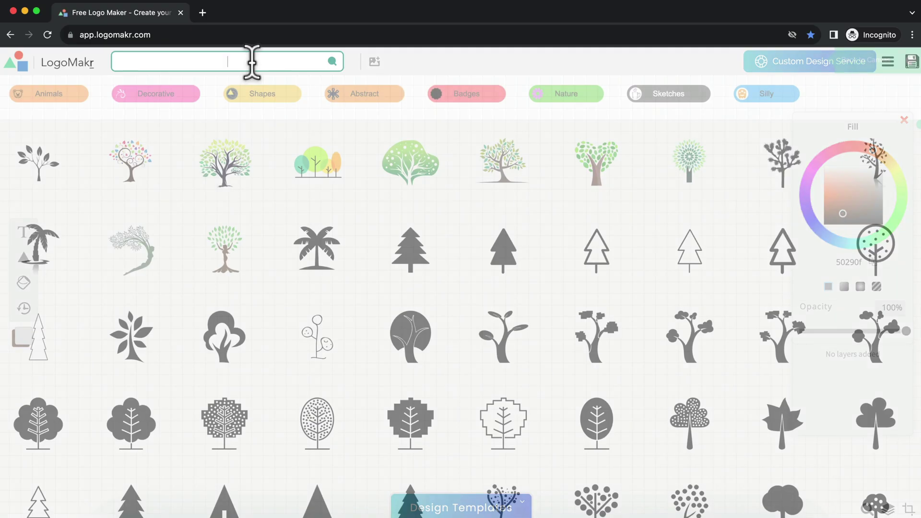
text(tree)
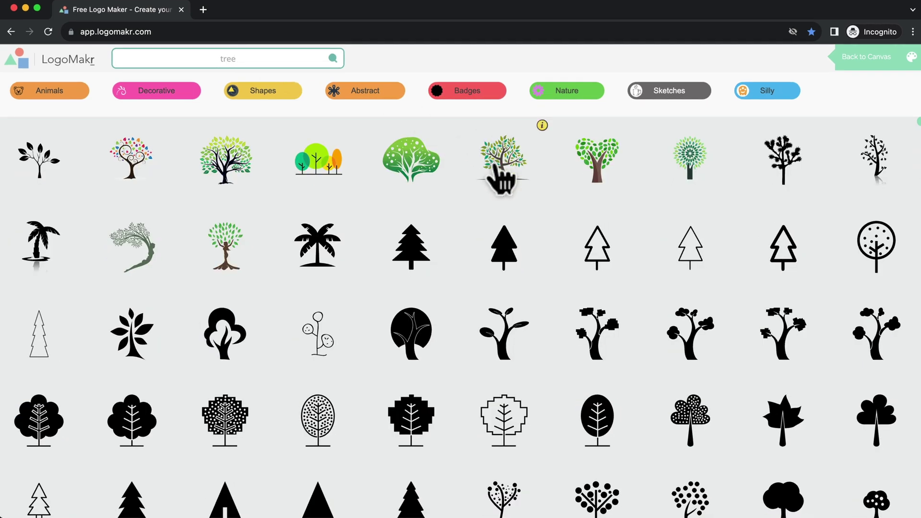
Place the leafy green tree clipart, move it up and enlarge it near the top centre.
click(501, 180)
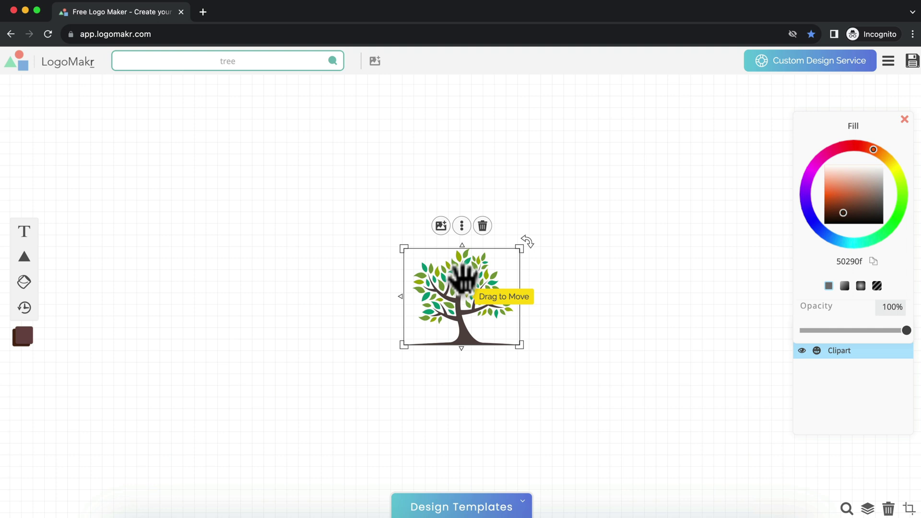
drag(461, 283, 420, 204)
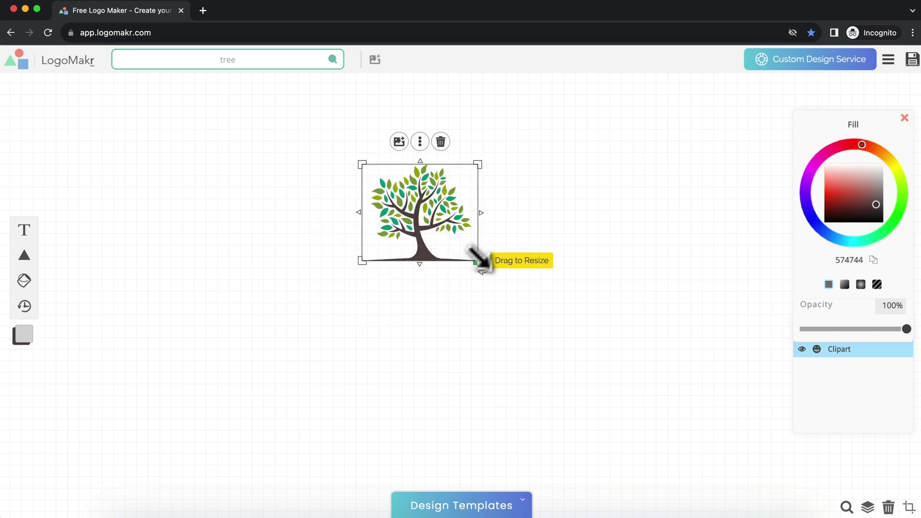
drag(477, 260, 464, 242)
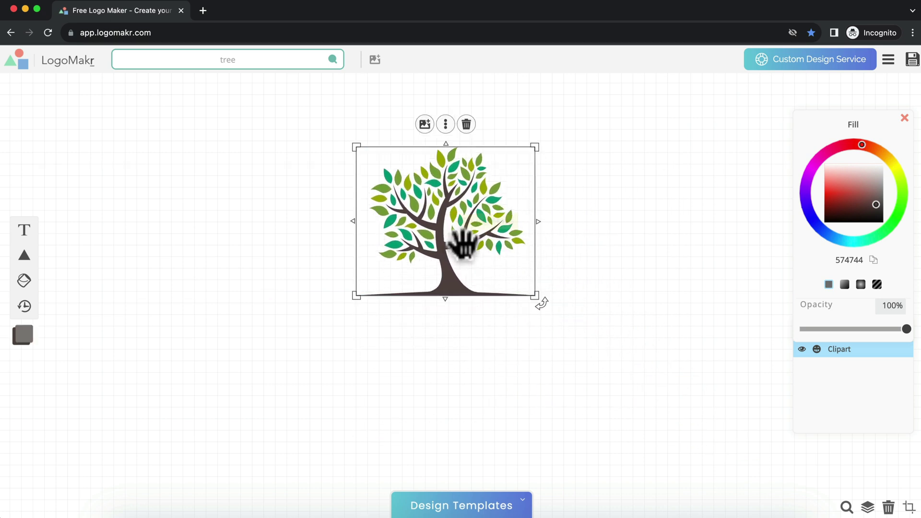
click(539, 351)
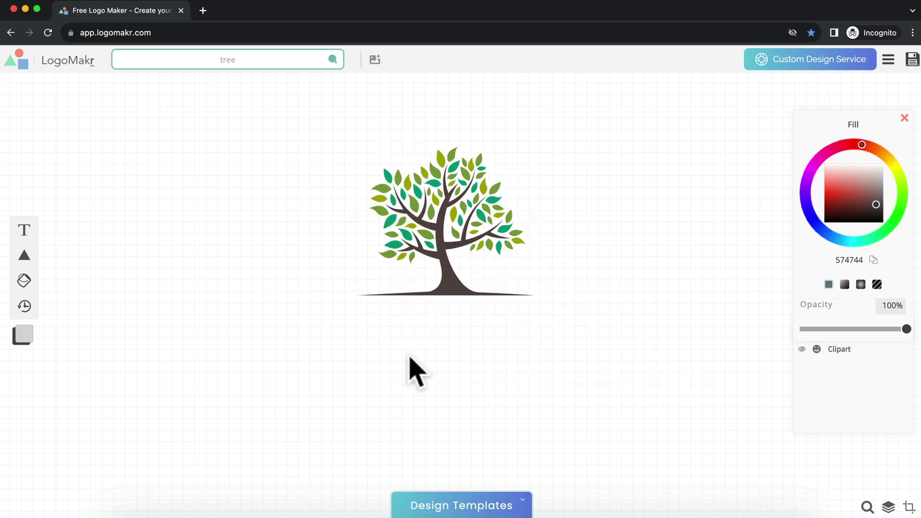
Add a text object below the tree reading 'TREE LOGO'.
click(24, 229)
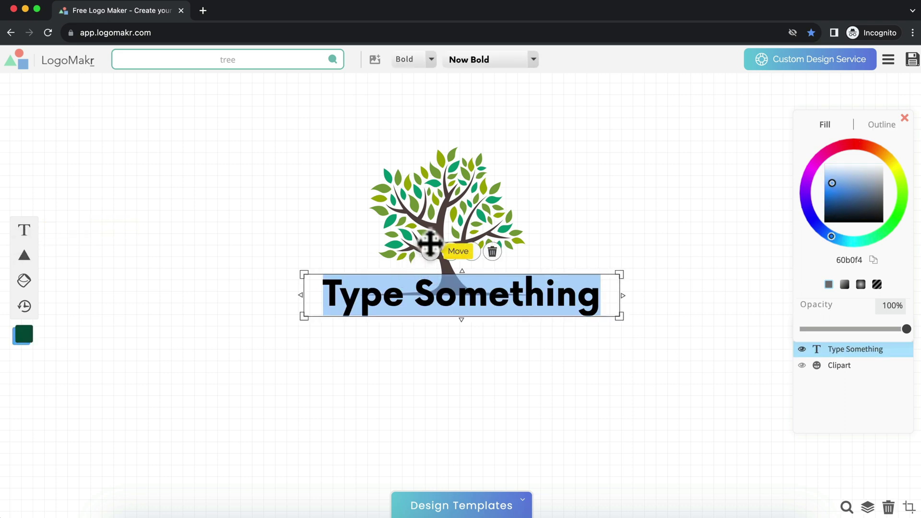
drag(428, 249, 430, 281)
text(TREE LOGO)
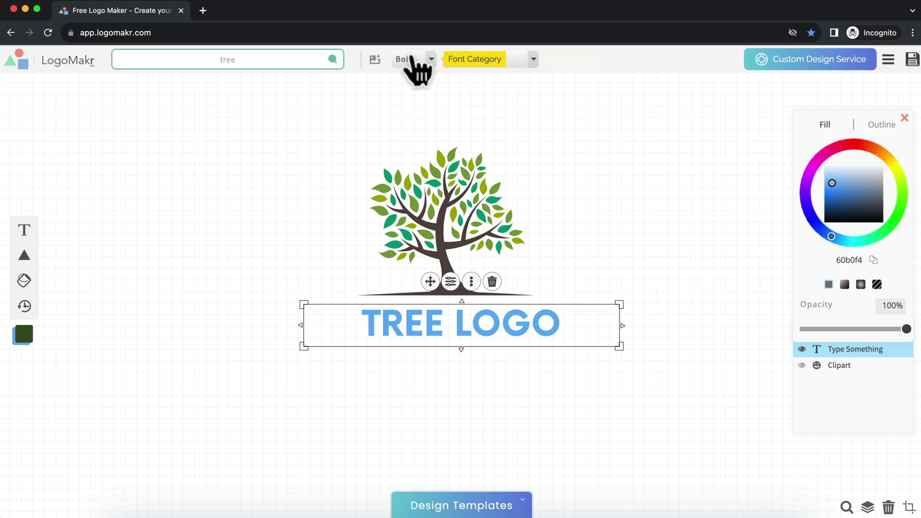
Try Amaranth, then set TREE LOGO in Helvetica from the Bold category.
click(430, 59)
click(477, 107)
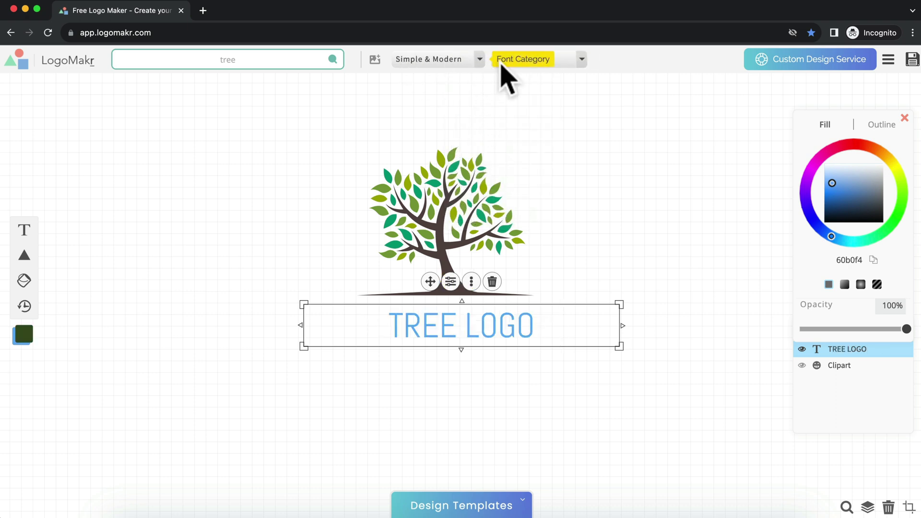
click(527, 60)
click(654, 130)
click(442, 59)
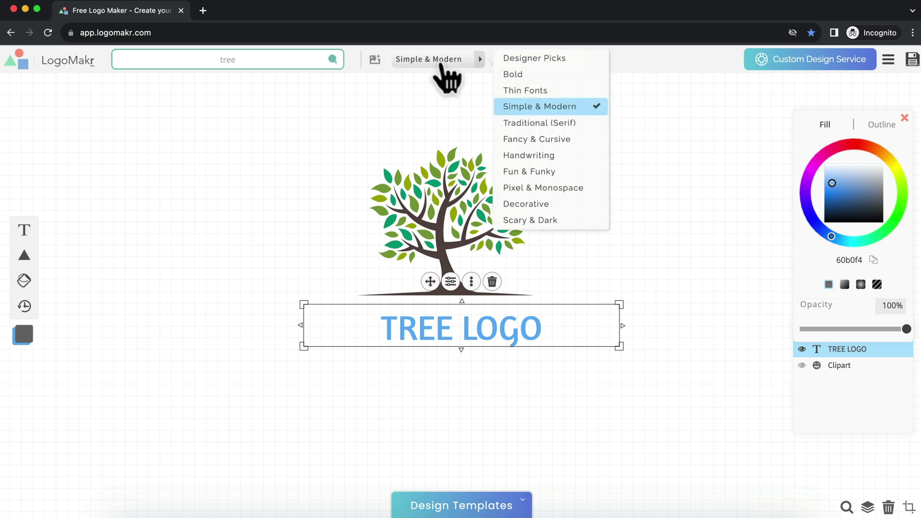
click(528, 77)
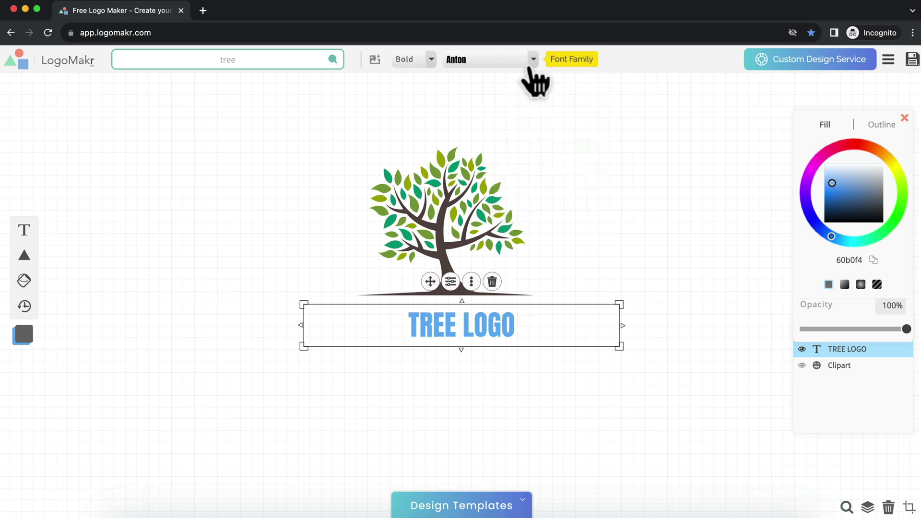
click(530, 61)
click(599, 192)
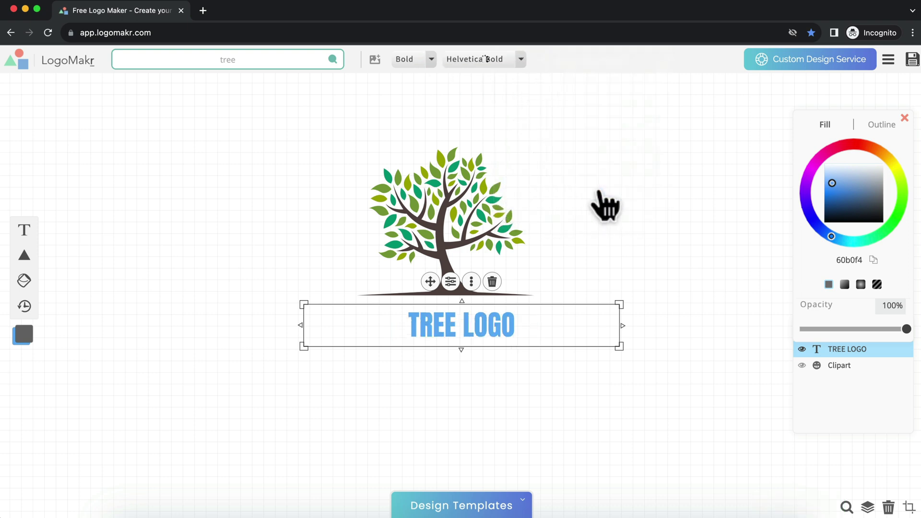
Nudge TREE LOGO left and colour it dark brown (542404).
drag(429, 282, 424, 279)
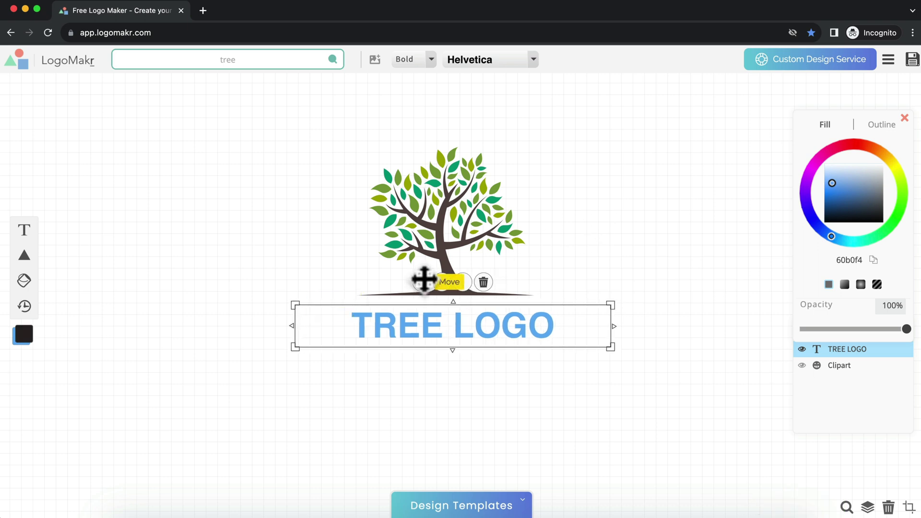
mouse_move(857, 142)
mouse_down()
mouse_move(887, 161)
mouse_move(874, 148)
mouse_up()
drag(852, 171, 830, 212)
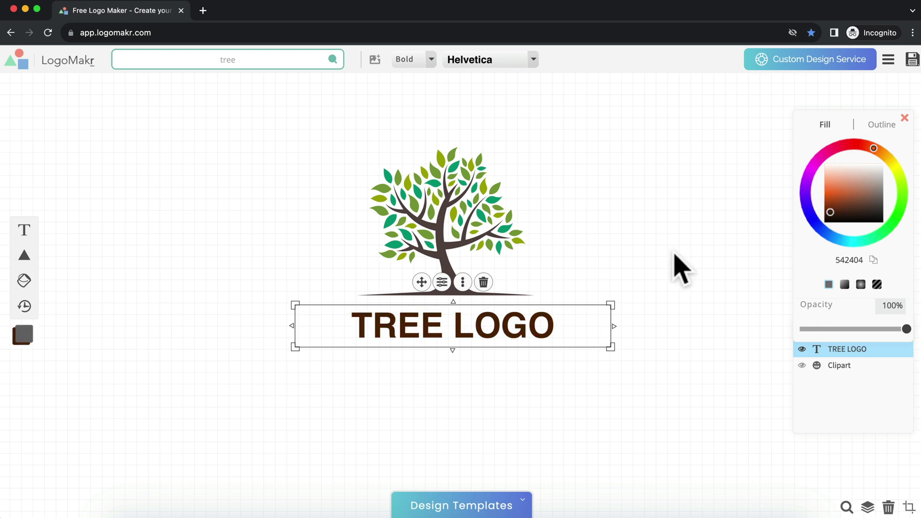
click(559, 185)
Centre the tree and TREE LOGO horizontally, then move the tree closer to the text.
drag(548, 175, 398, 461)
click(432, 124)
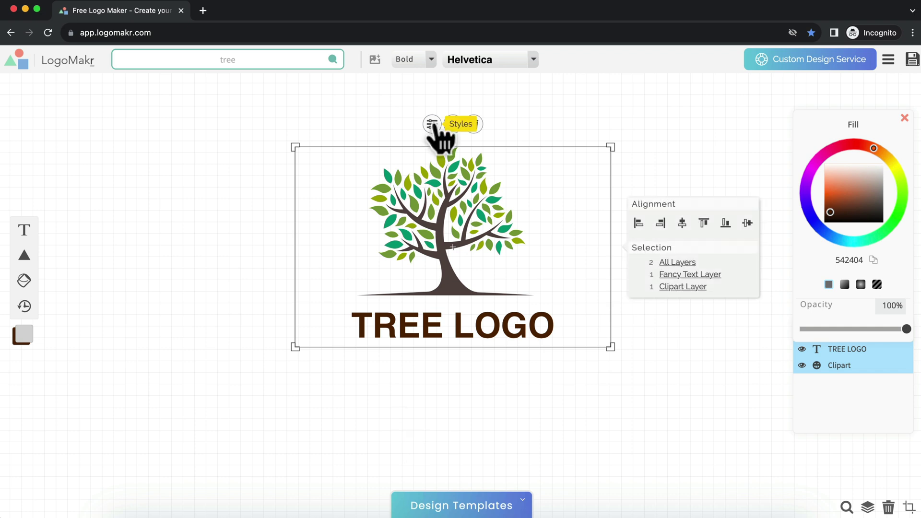
click(682, 223)
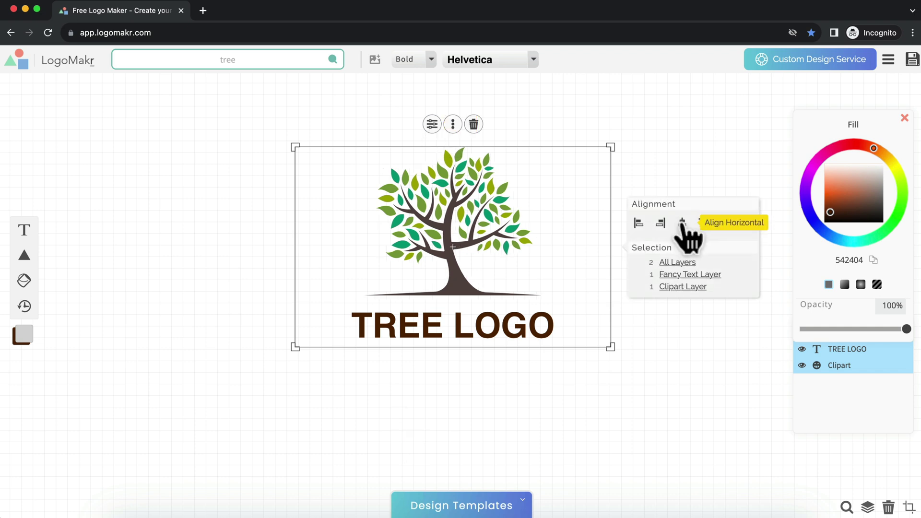
click(682, 140)
drag(461, 215, 468, 226)
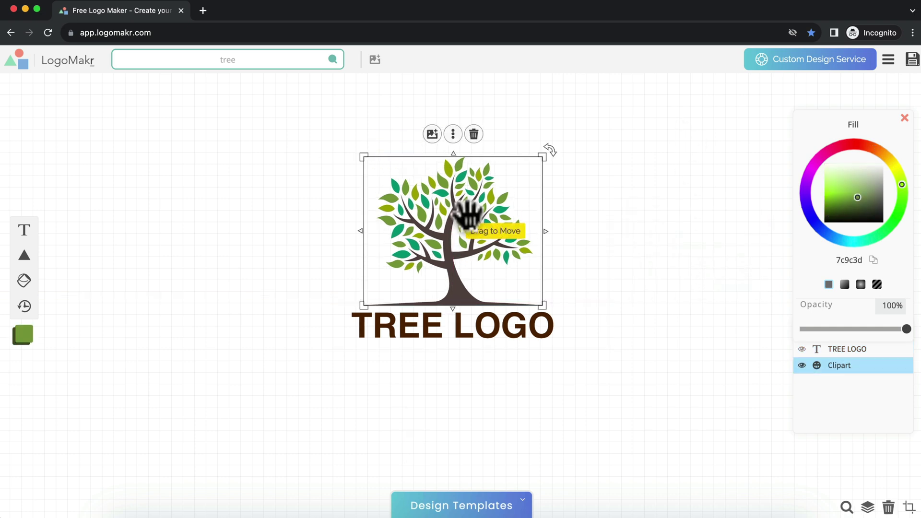
click(659, 235)
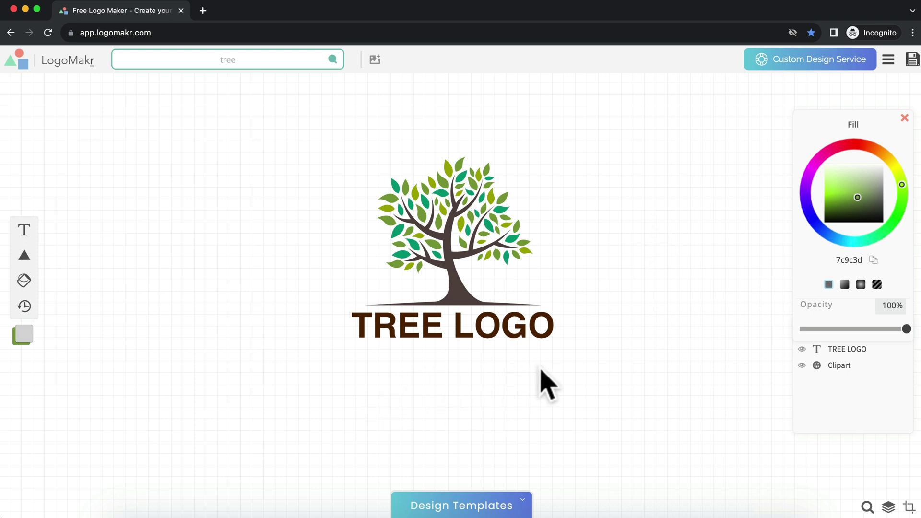
Add a smaller 'TAGLINE GOES HERE' text centred under TREE LOGO.
click(25, 231)
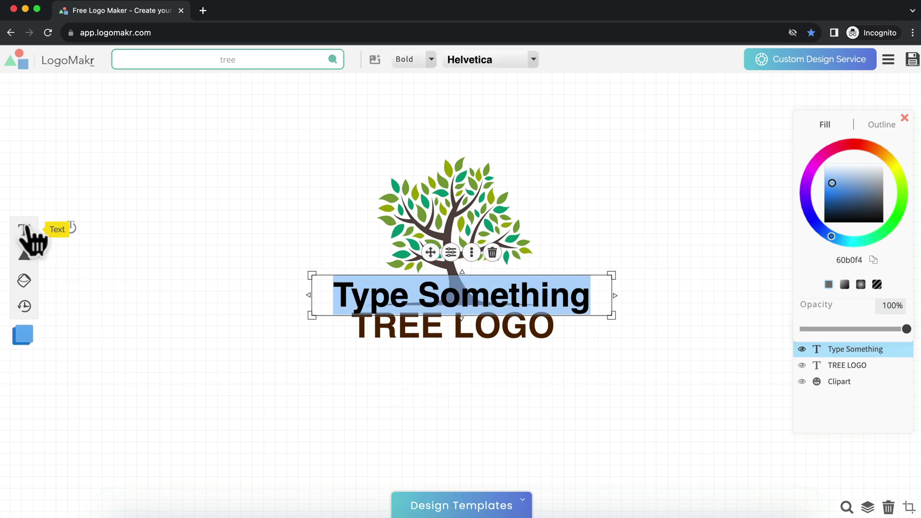
drag(430, 252, 435, 333)
text(TAGLINE)
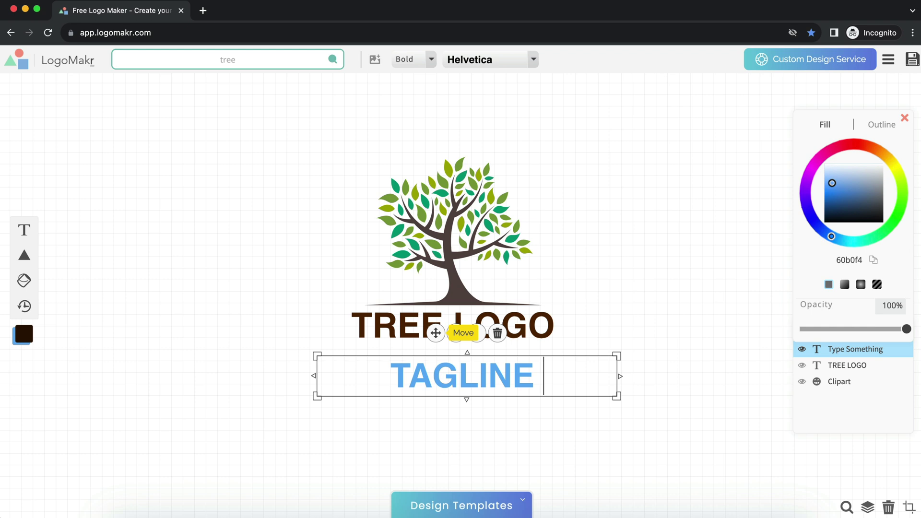
text( GOES HERE)
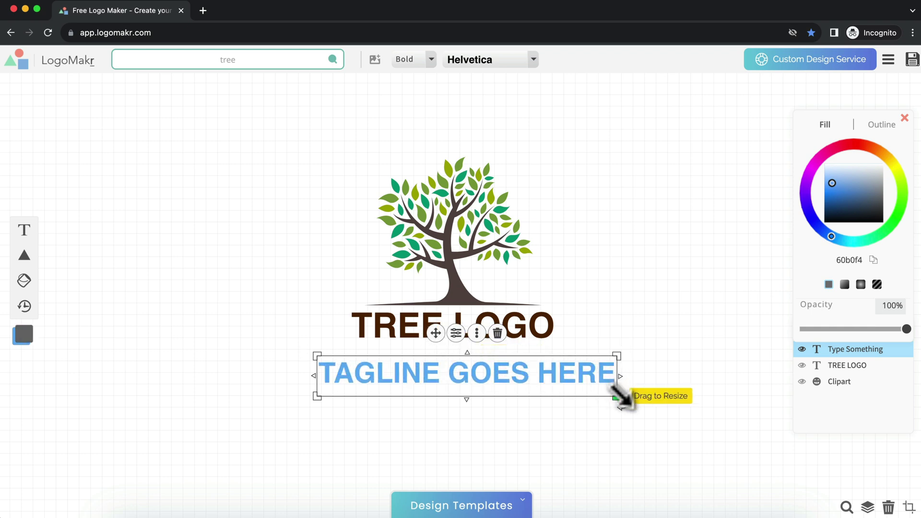
drag(616, 397, 501, 387)
drag(380, 332, 420, 324)
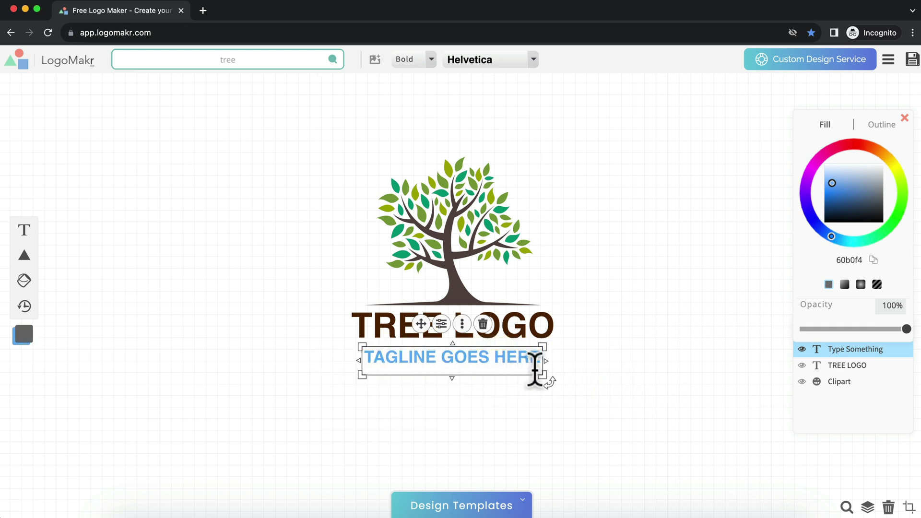
Make the tagline grey (5c5c5c) in HK Grotesk Light from Thin Fonts.
drag(868, 185, 887, 201)
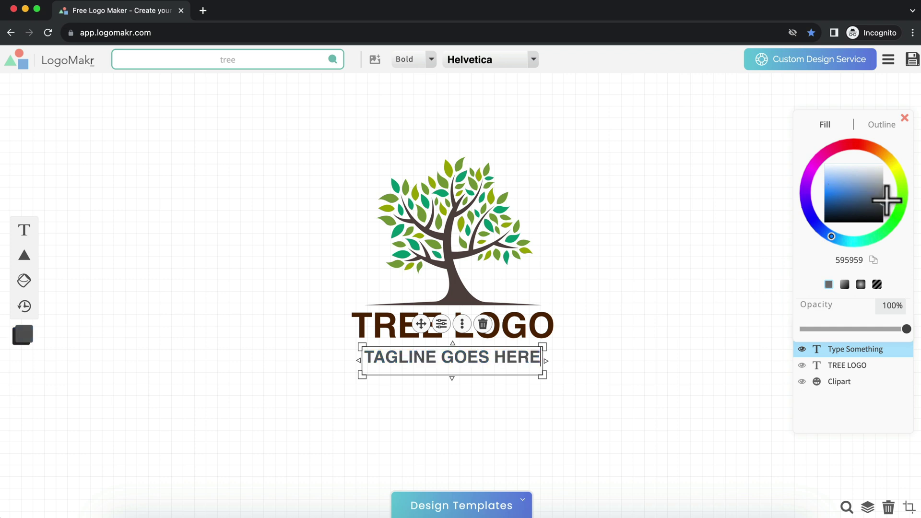
click(429, 59)
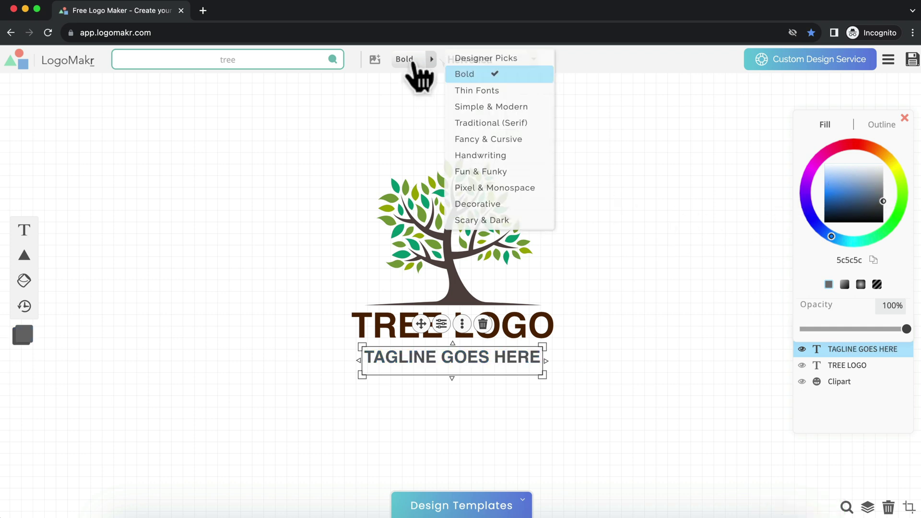
click(474, 90)
click(509, 61)
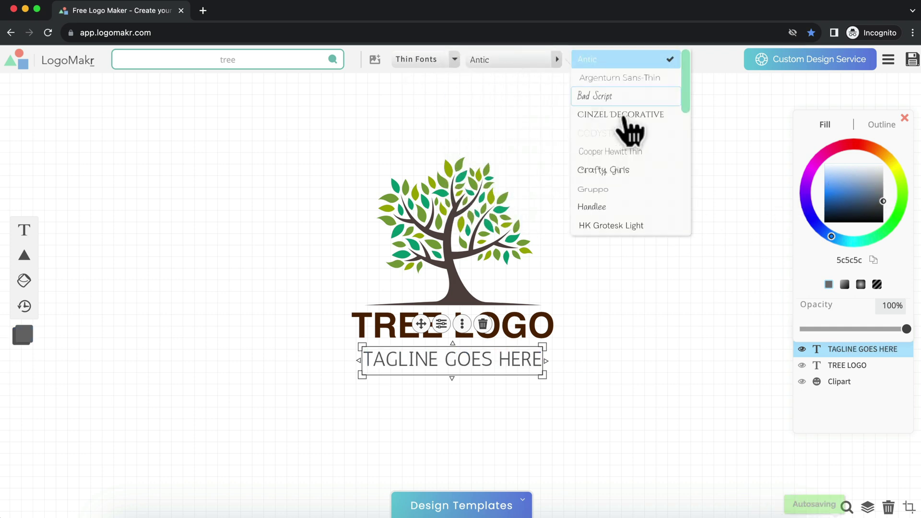
click(653, 225)
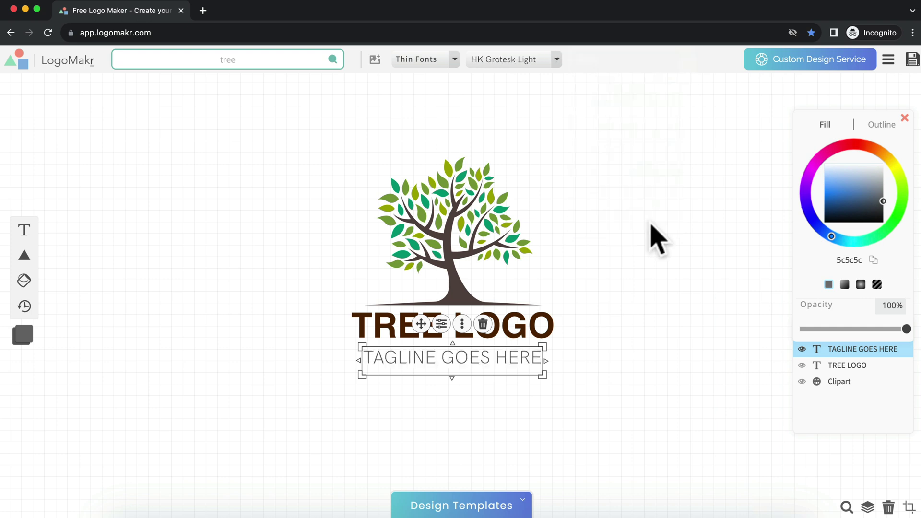
click(578, 392)
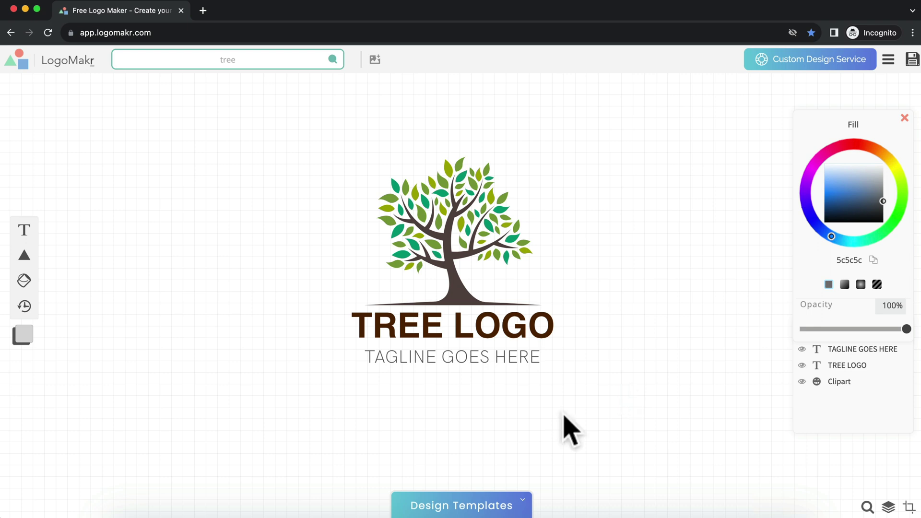
Add a square about 570×570 over the logo and fill it pale cream (fef7ee).
mouse_move(26, 259)
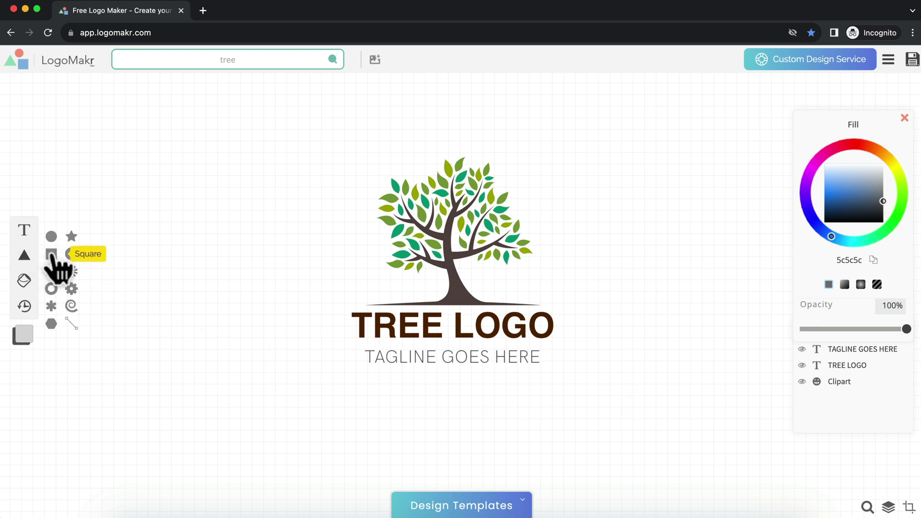
click(51, 254)
drag(502, 319, 412, 205)
drag(440, 236, 562, 388)
drag(846, 190, 827, 164)
click(879, 152)
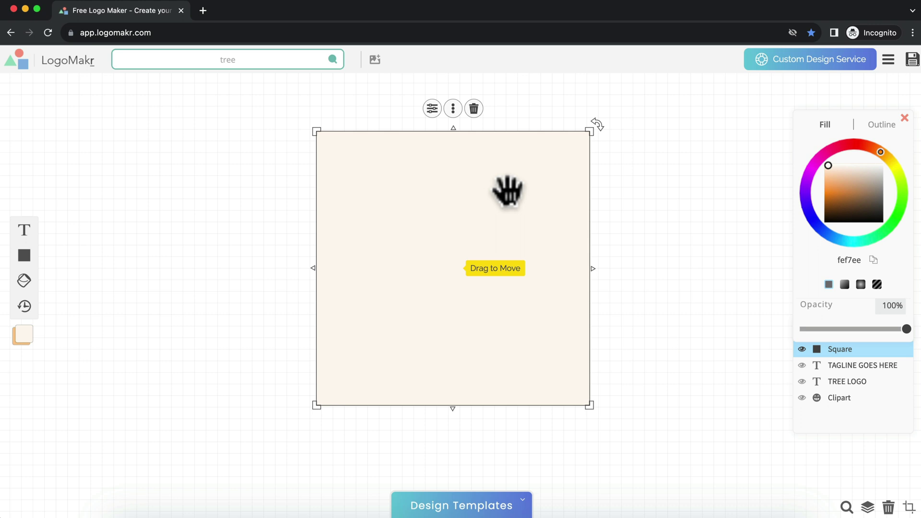
Send the cream square behind the tree and text.
right_click(494, 196)
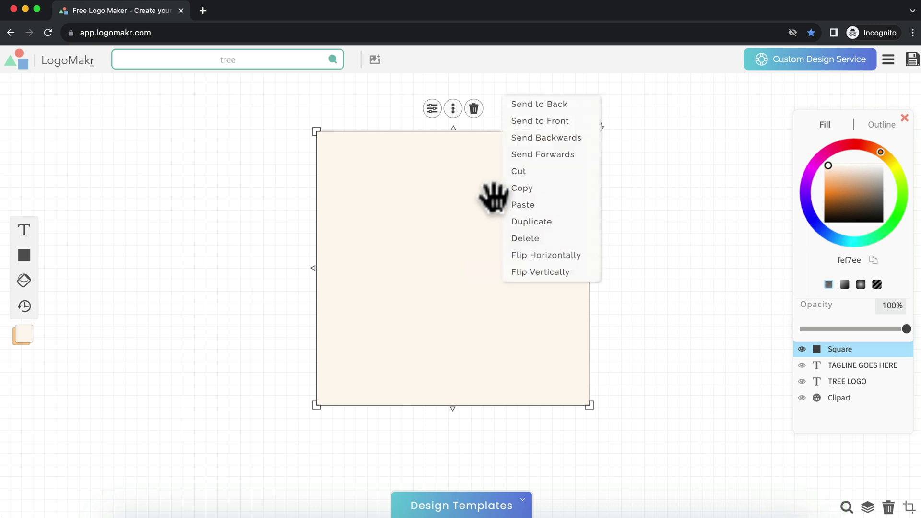
click(453, 109)
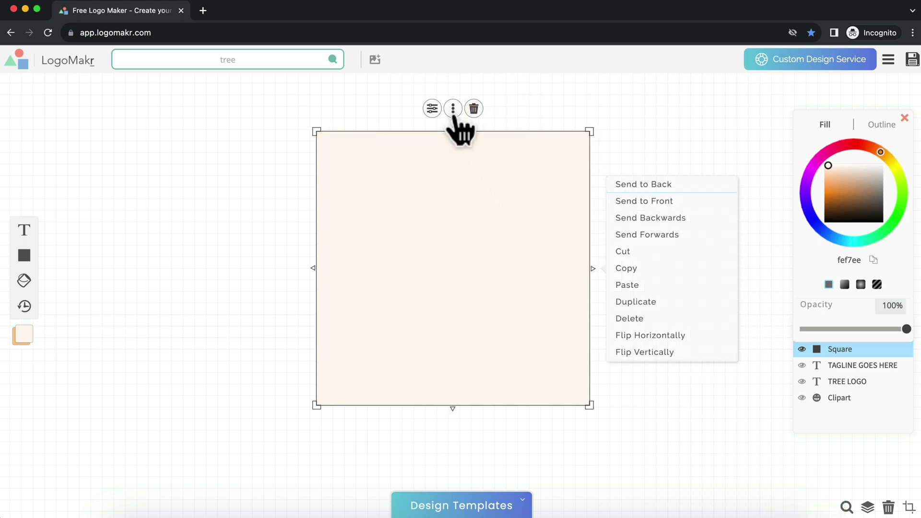
click(660, 204)
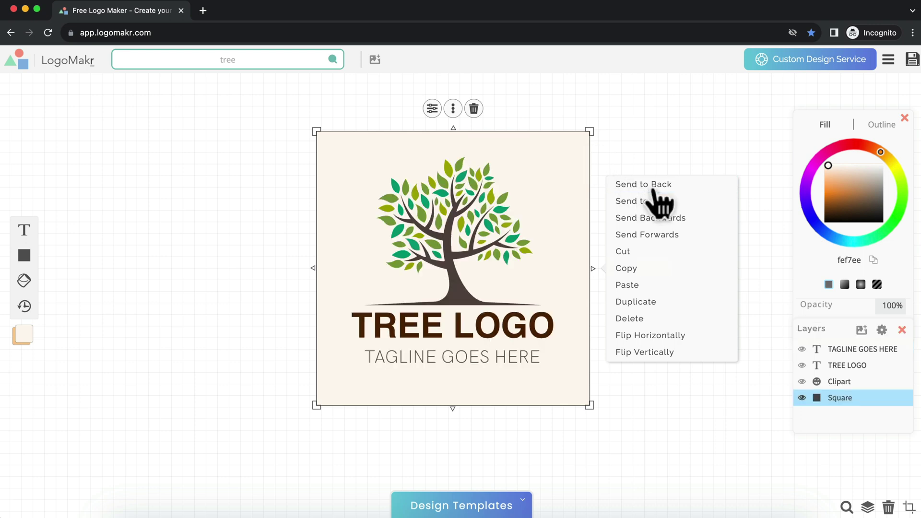
click(550, 177)
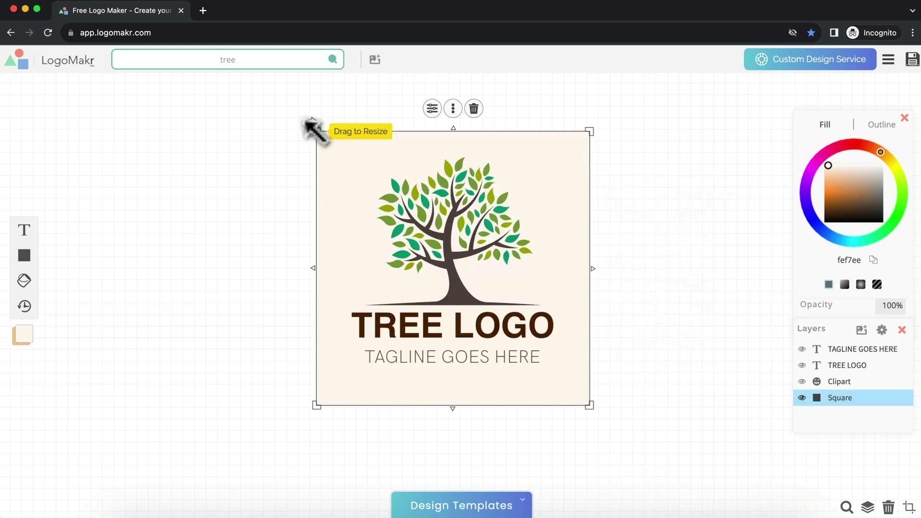
Enlarge the square from its top-left corner and widen both sides to frame the logo.
drag(313, 128, 303, 119)
drag(302, 264, 295, 263)
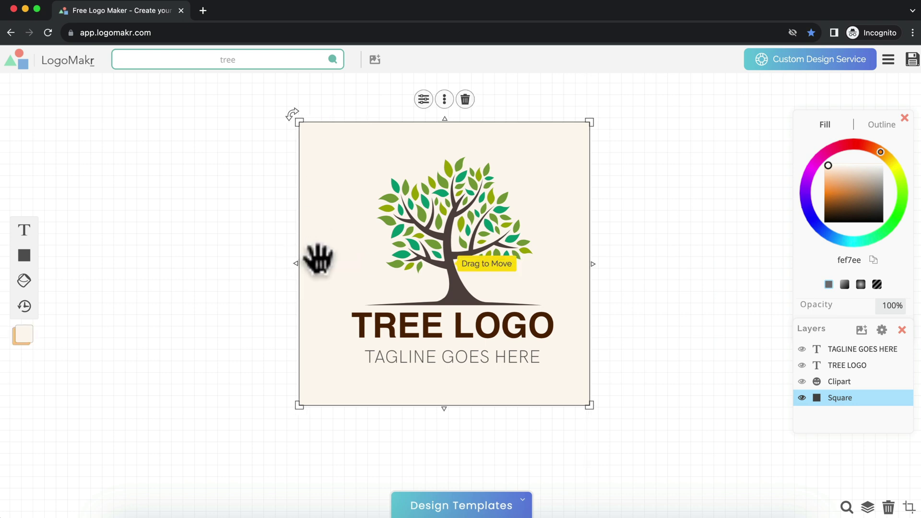
mouse_move(592, 264)
mouse_down()
mouse_move(616, 261)
mouse_move(594, 261)
mouse_up()
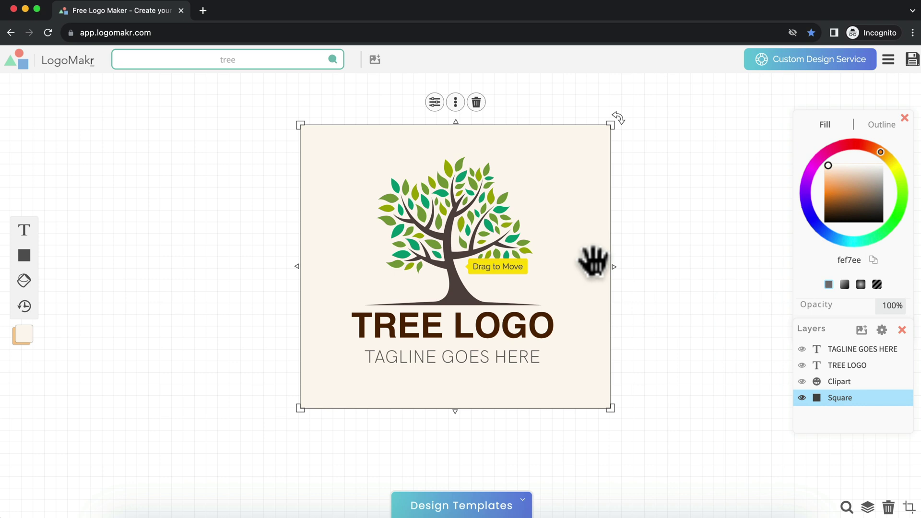
Round the cream square's corners to about 27% roundness, then reselect the square.
click(435, 102)
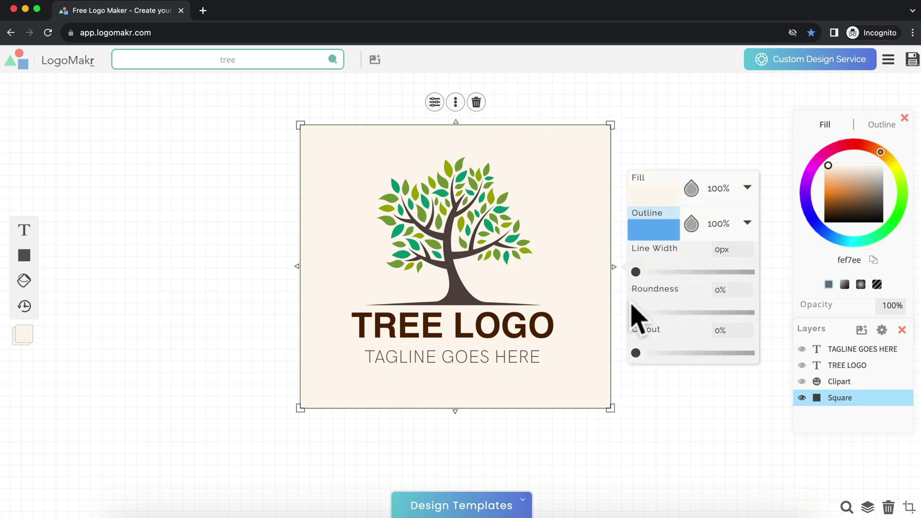
drag(637, 311, 643, 313)
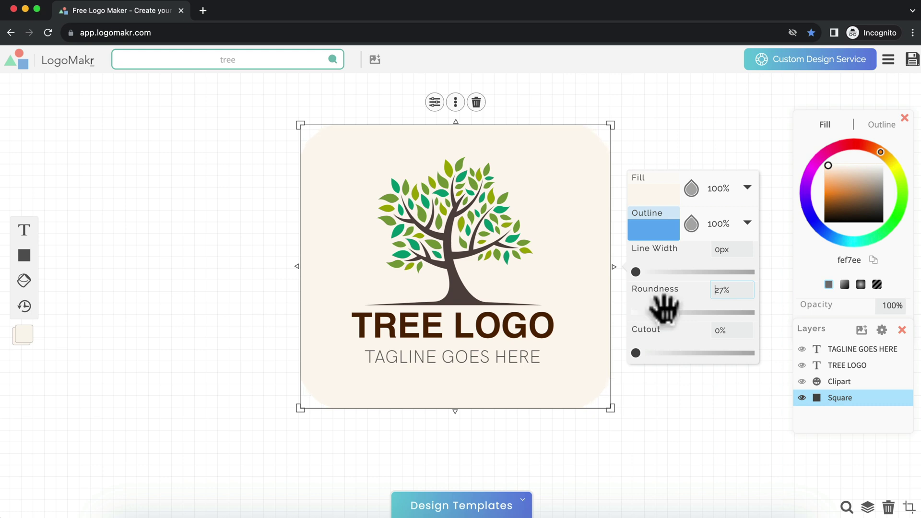
click(624, 182)
click(307, 331)
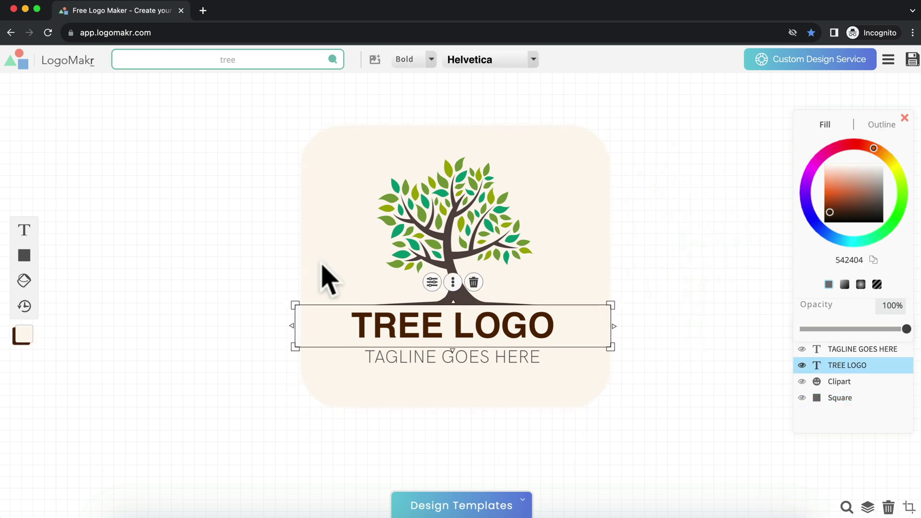
click(320, 226)
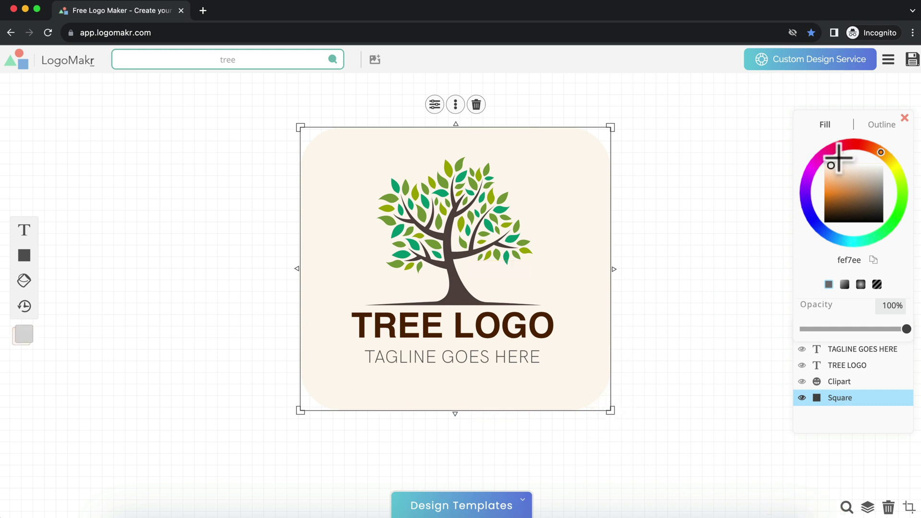
Give the square a brown (88632f) outline about 7px wide.
click(882, 127)
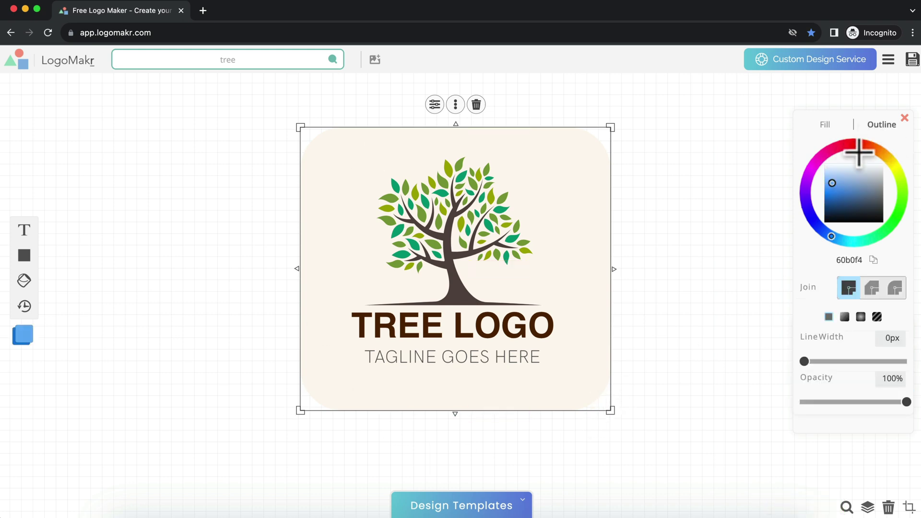
click(880, 151)
click(850, 198)
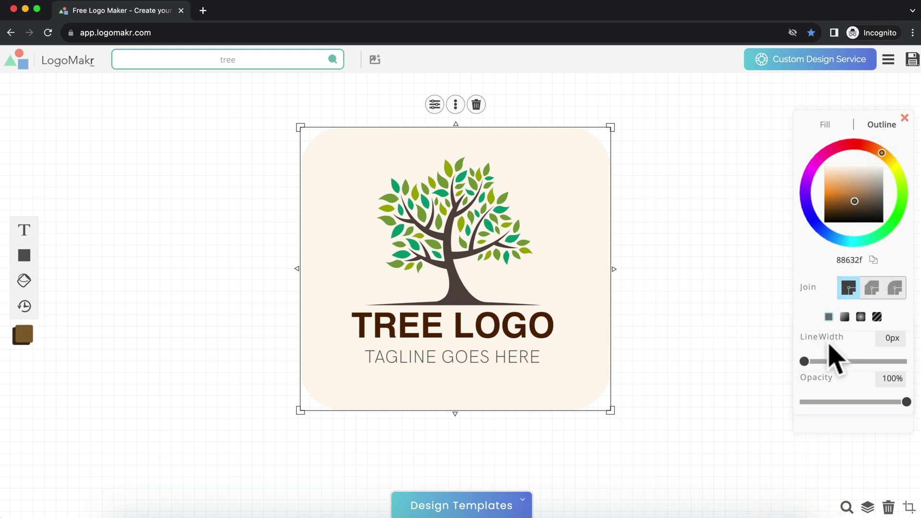
mouse_move(804, 361)
mouse_down()
mouse_move(824, 361)
mouse_move(813, 361)
mouse_up()
click(726, 331)
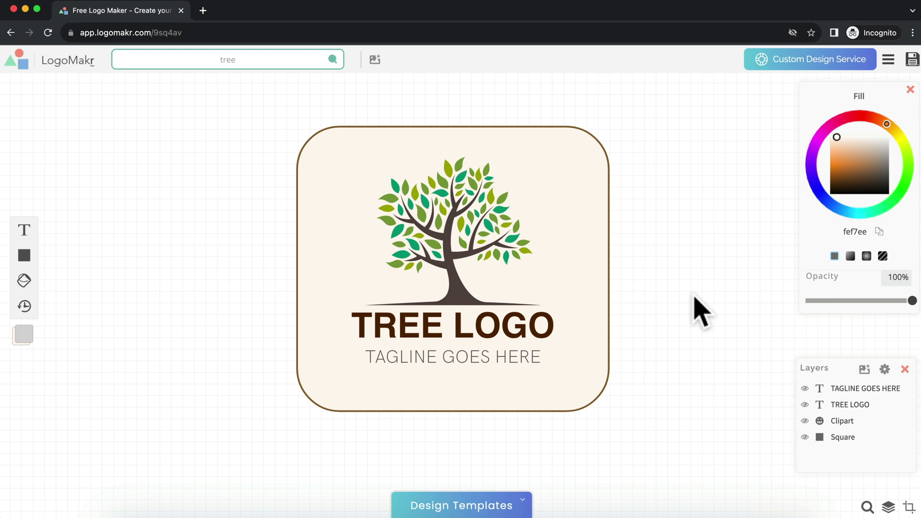
Undo an accidental move of the square, then select and delete it.
drag(566, 263, 611, 263)
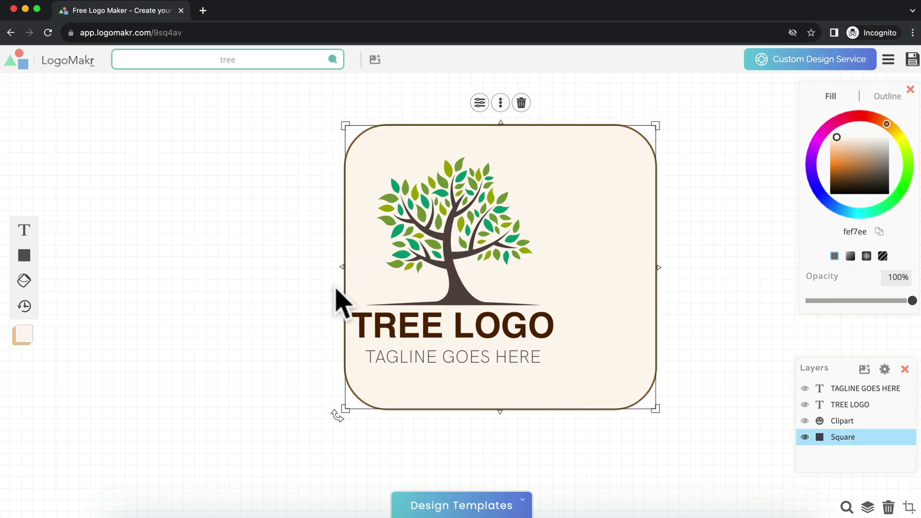
click(25, 307)
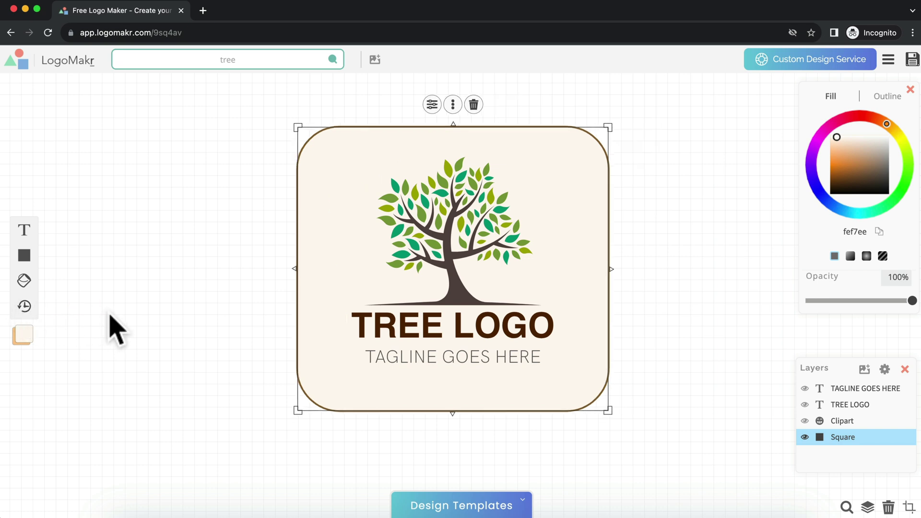
click(252, 276)
click(317, 239)
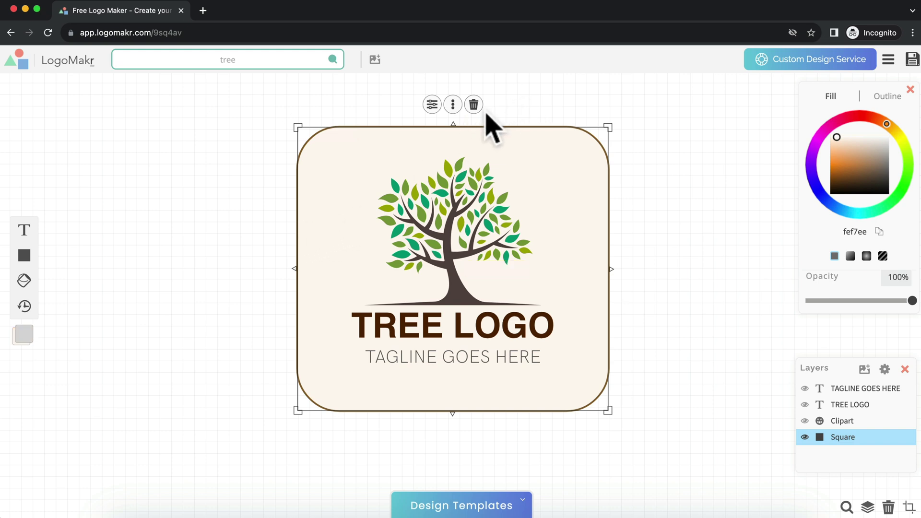
click(889, 504)
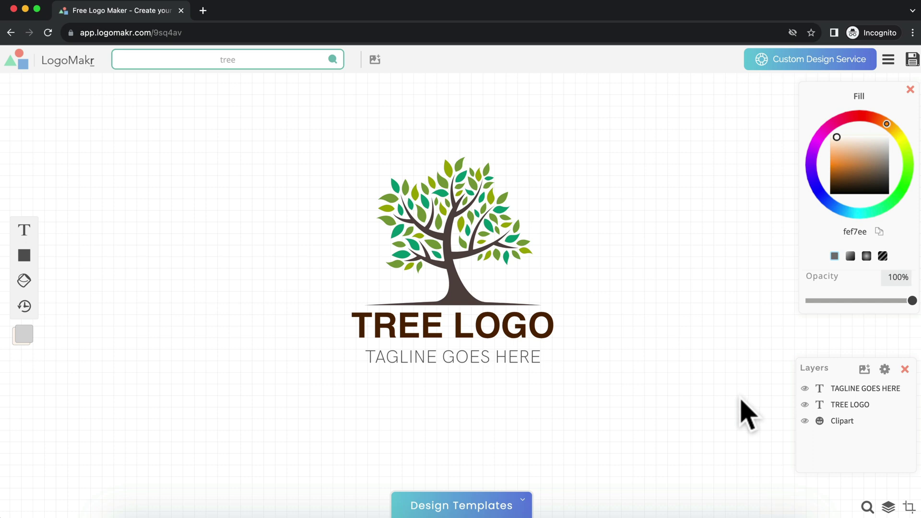
Save the tree logo design and review the licence ownership line in the Download Files panel.
click(910, 63)
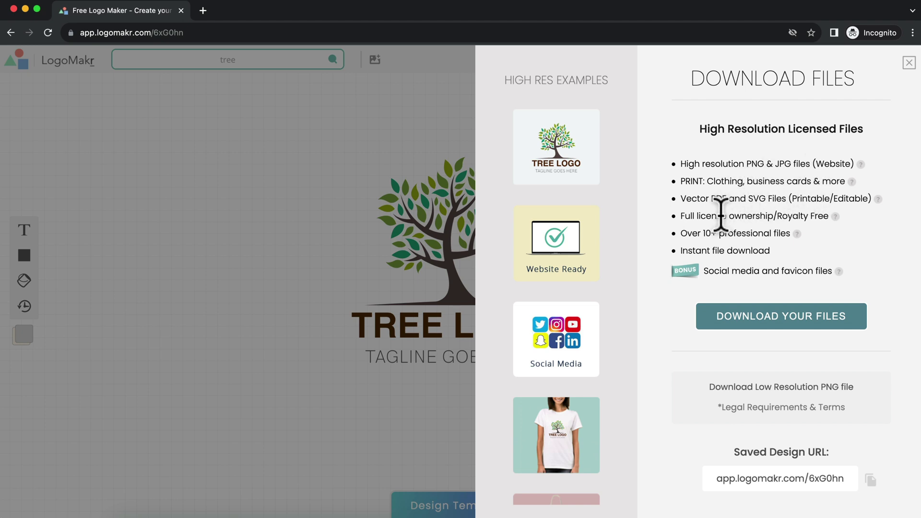
drag(721, 215, 828, 217)
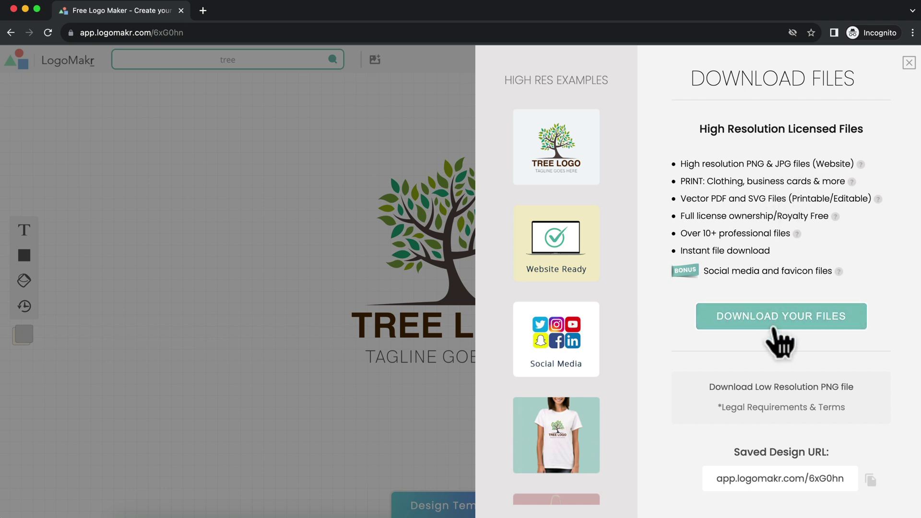
drag(830, 216, 710, 216)
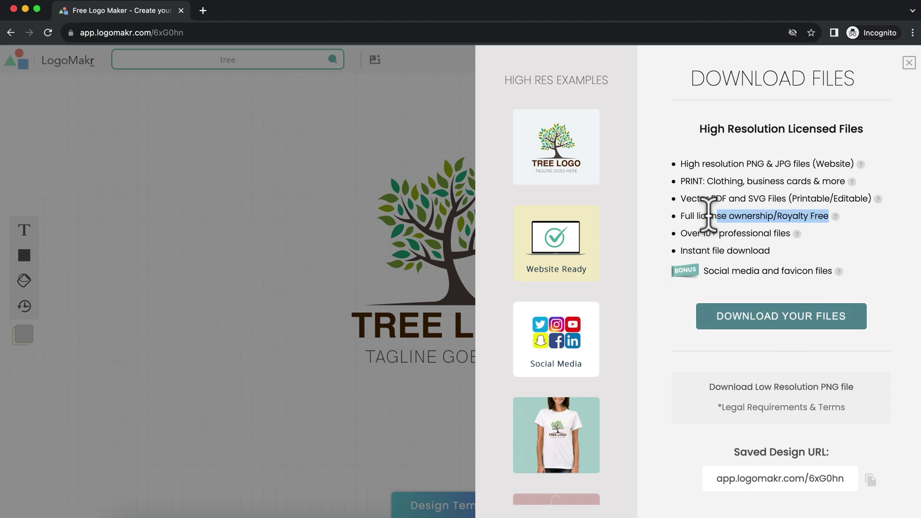
click(691, 216)
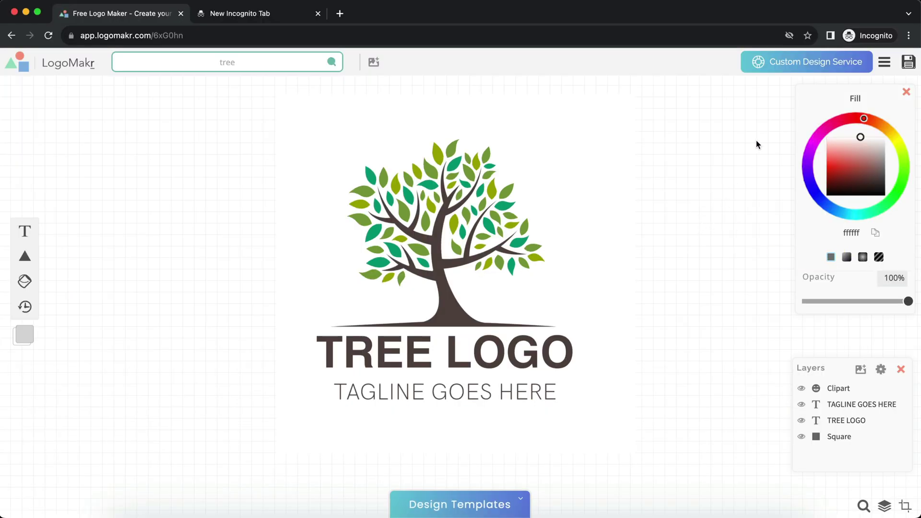
Open the Custom Logo Design Service page and read its designer, presentation and 2-3 day delivery features.
click(792, 67)
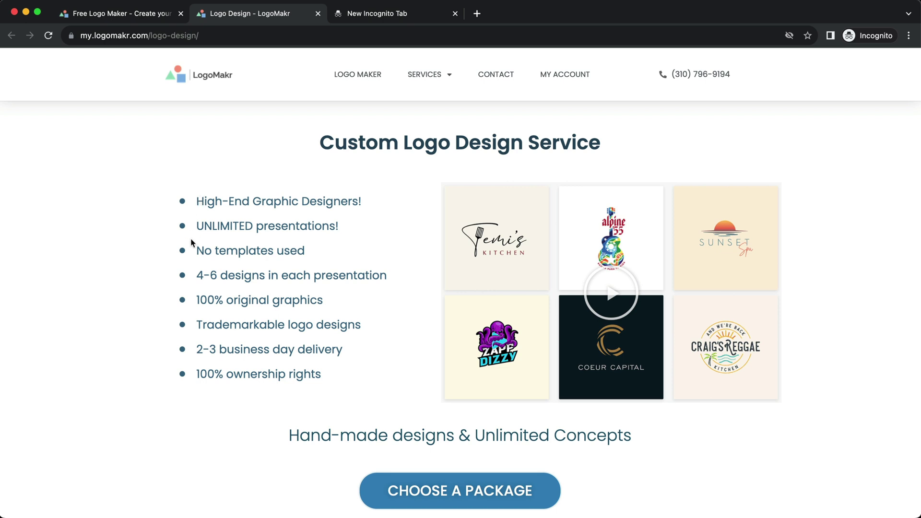
drag(197, 222, 352, 225)
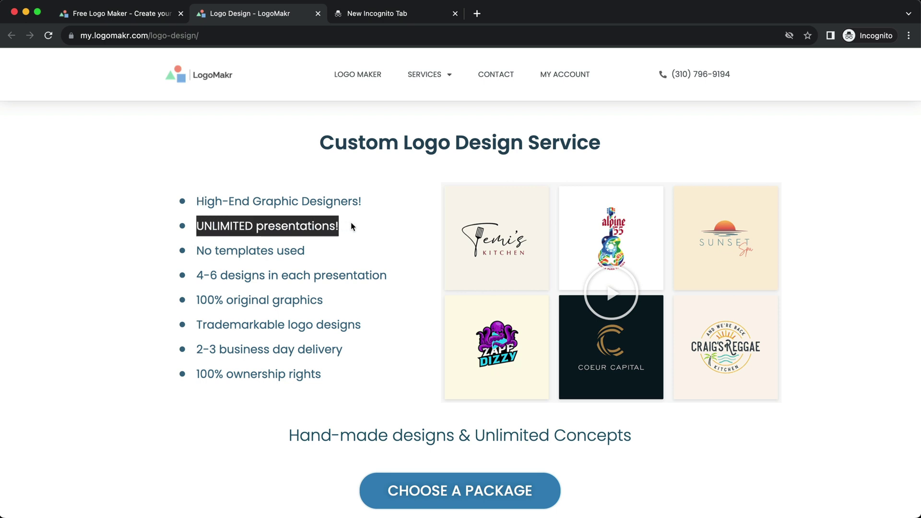
drag(194, 202, 350, 200)
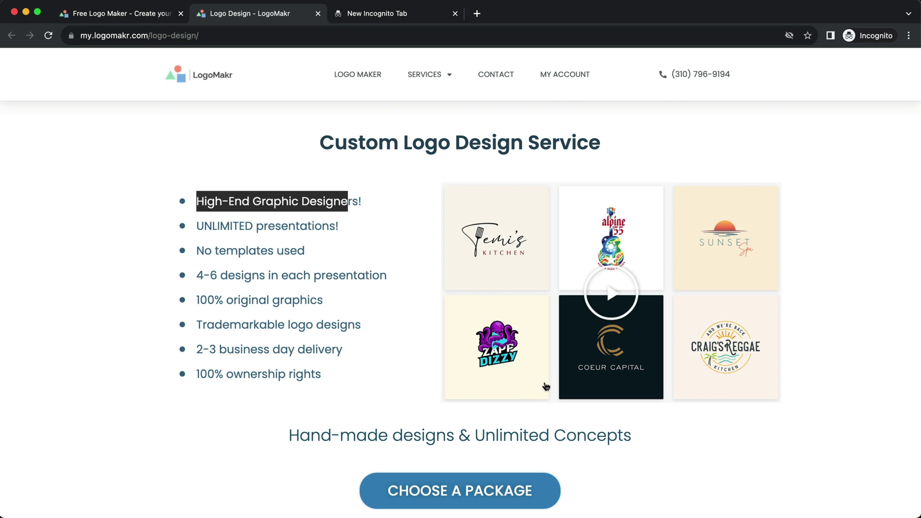
click(372, 326)
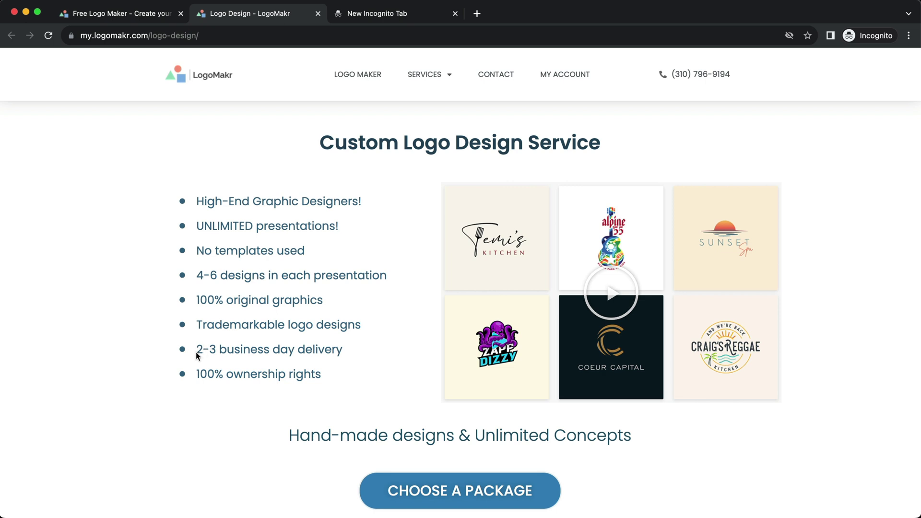
drag(197, 349, 352, 356)
click(361, 351)
Re-read the UNLIMITED presentations and trademarkable designs lines, then return to the logo editor tab.
drag(350, 226, 206, 233)
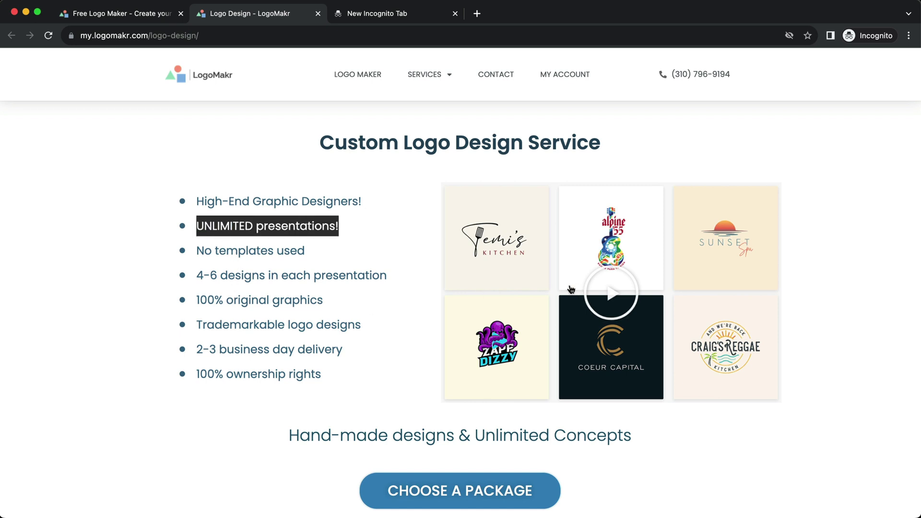
drag(194, 324, 385, 325)
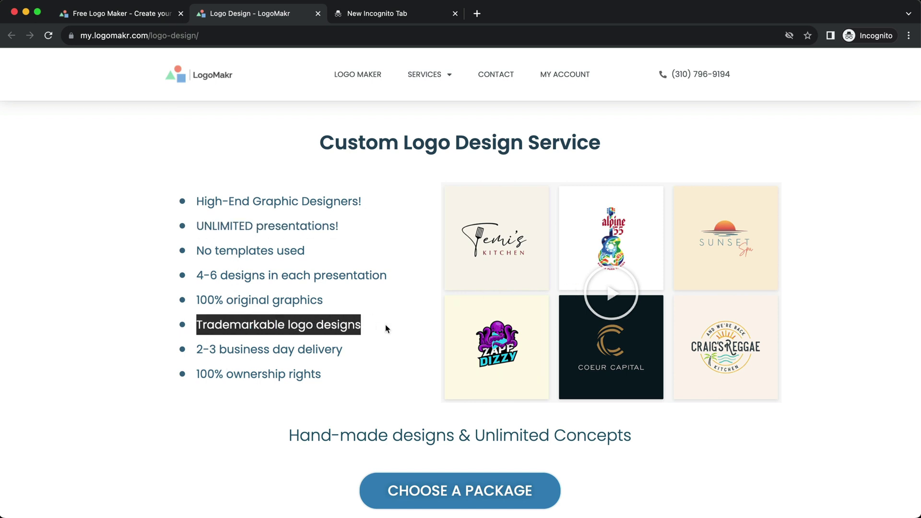
click(367, 344)
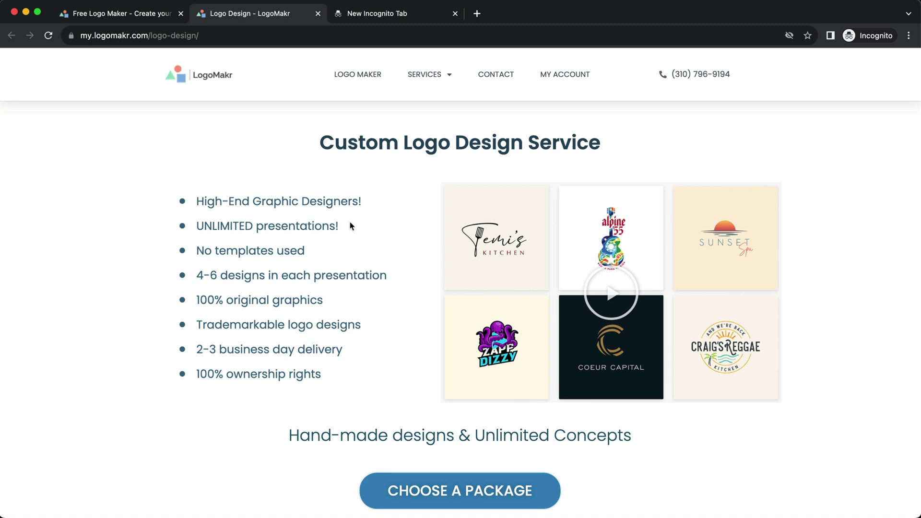
drag(349, 226, 191, 229)
key(ctrl+shift+Tab)
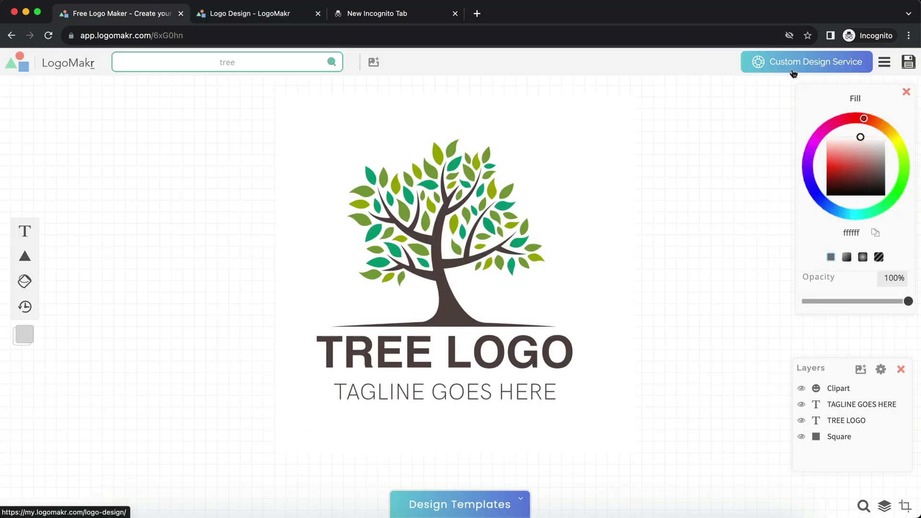
click(793, 73)
click(211, 342)
click(135, 14)
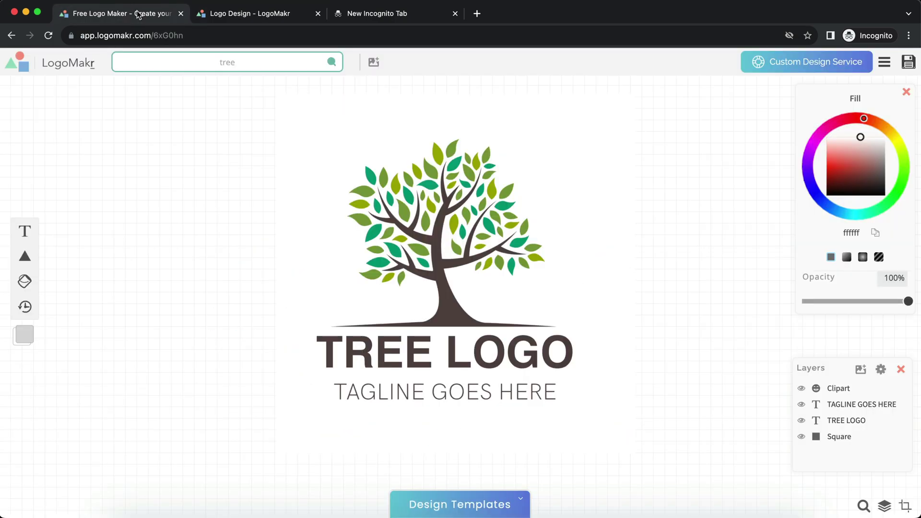